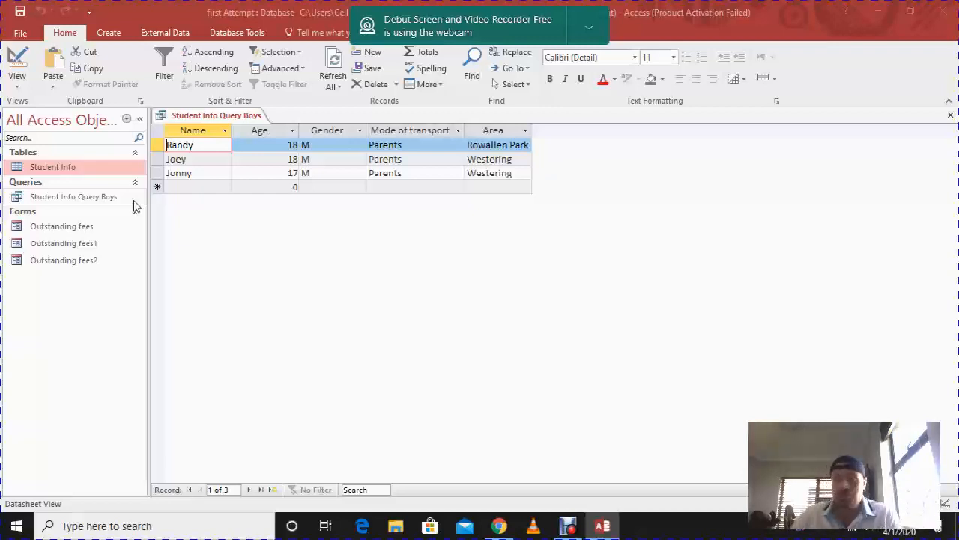
# Step: Review the sorting and criteria in the Student Info Query Boys design, return to its datasheet and close the query
pyautogui.click(11, 84)
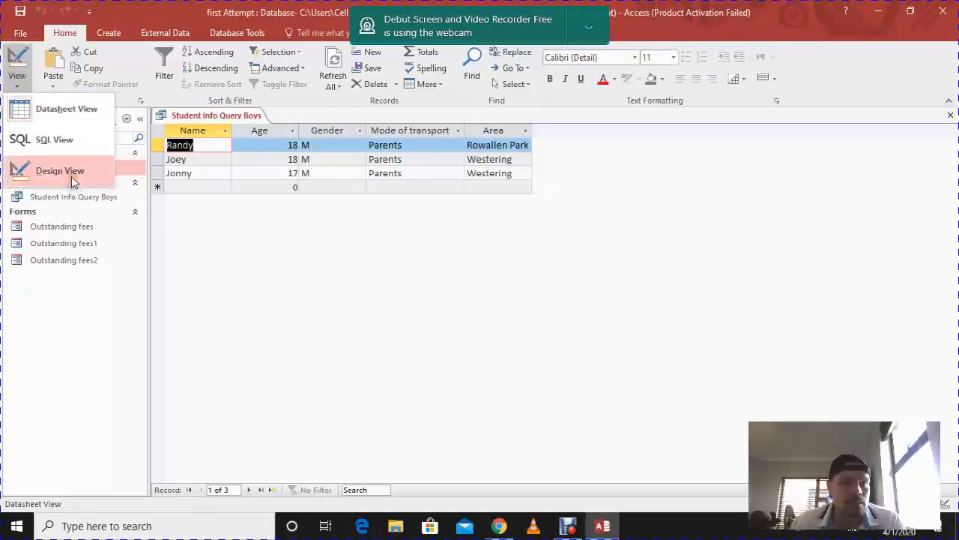
pyautogui.click(71, 180)
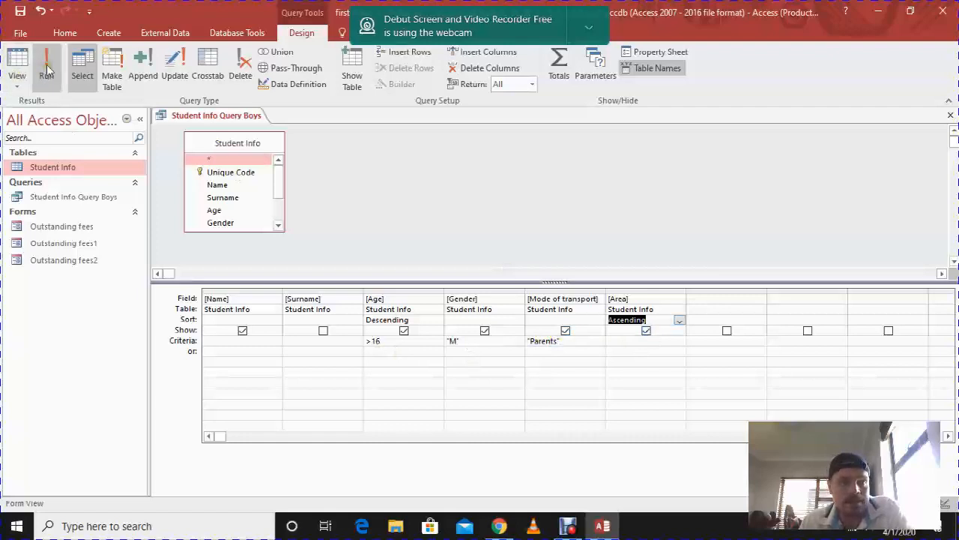
pyautogui.click(16, 81)
pyautogui.click(50, 109)
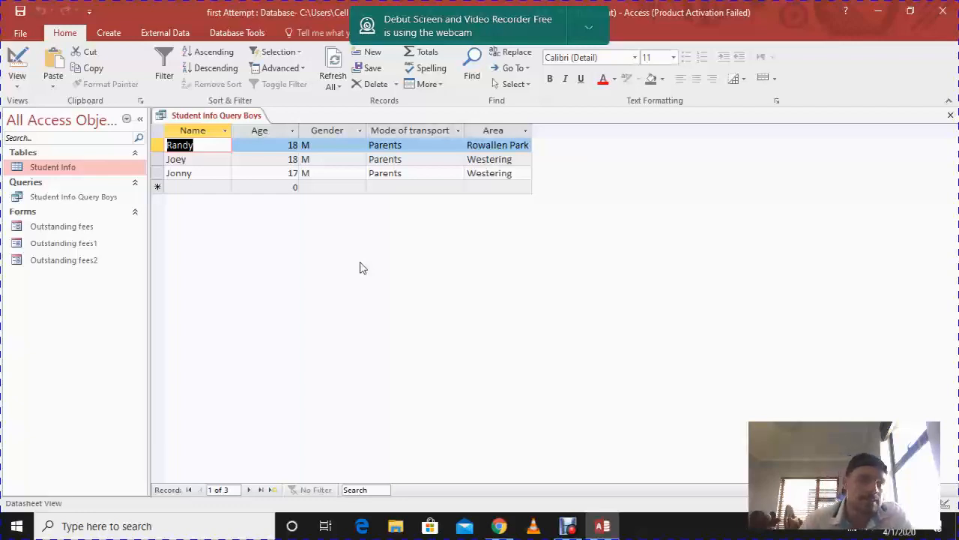
pyautogui.click(950, 115)
pyautogui.click(492, 303)
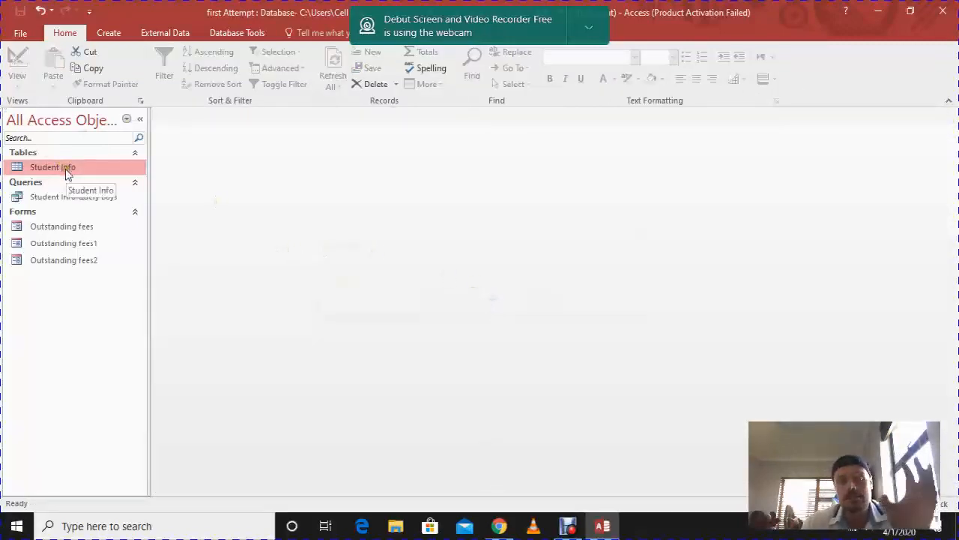
# Step: Start a simple query on Student Info with Name, Surname, Age, Gender, Mode of transport, Emergency Number and Outstanding School Fees
pyautogui.click(111, 33)
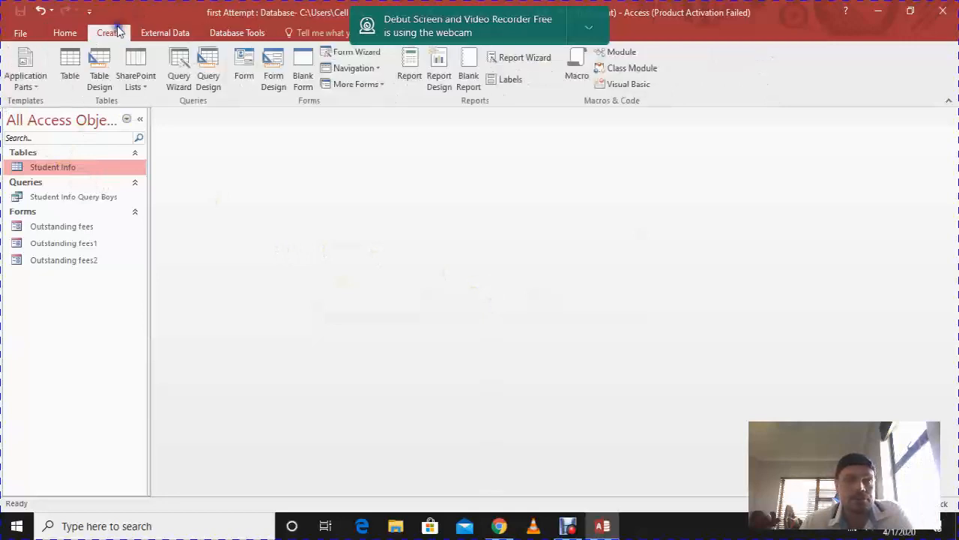
pyautogui.click(182, 75)
pyautogui.click(536, 334)
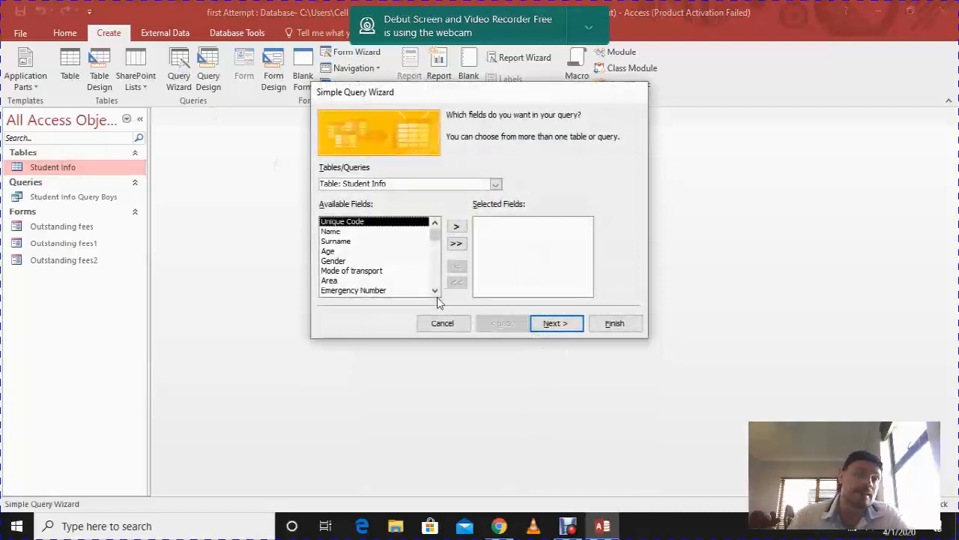
pyautogui.click(357, 232)
pyautogui.click(455, 226)
pyautogui.click(457, 226)
pyautogui.click(457, 227)
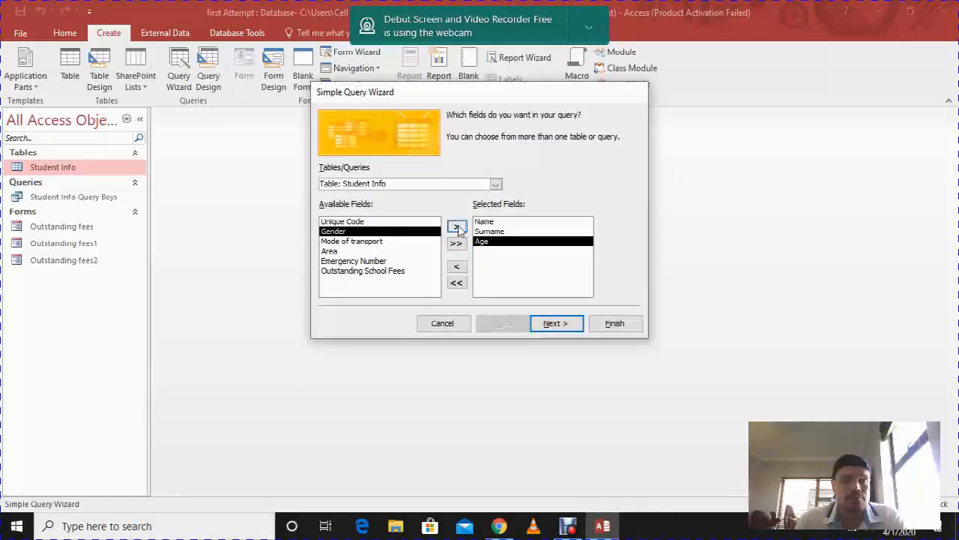
pyautogui.click(457, 226)
pyautogui.click(457, 226)
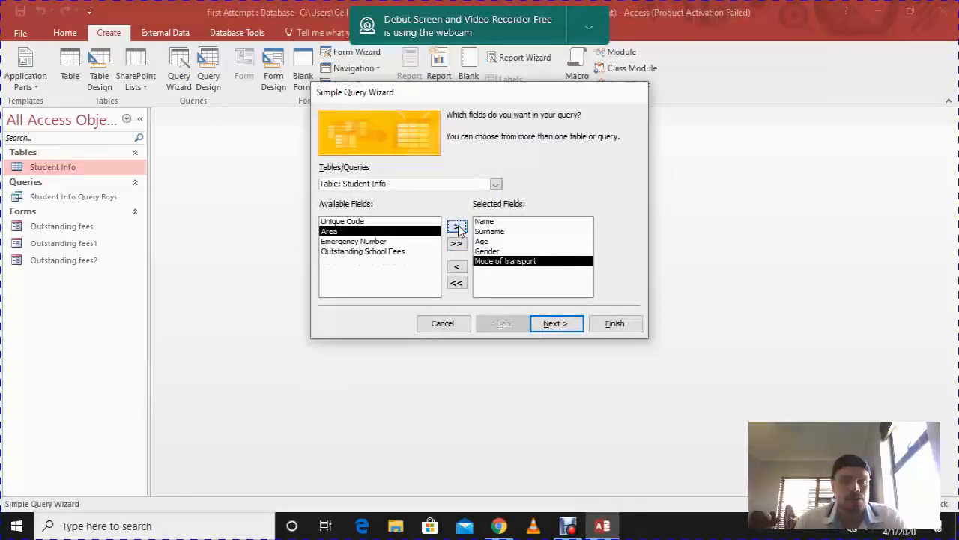
pyautogui.click(368, 241)
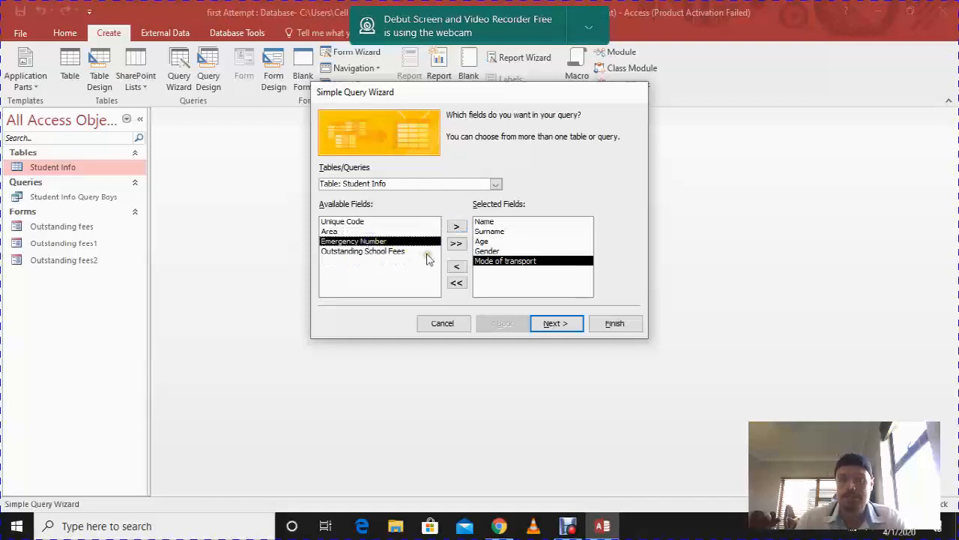
pyautogui.click(458, 226)
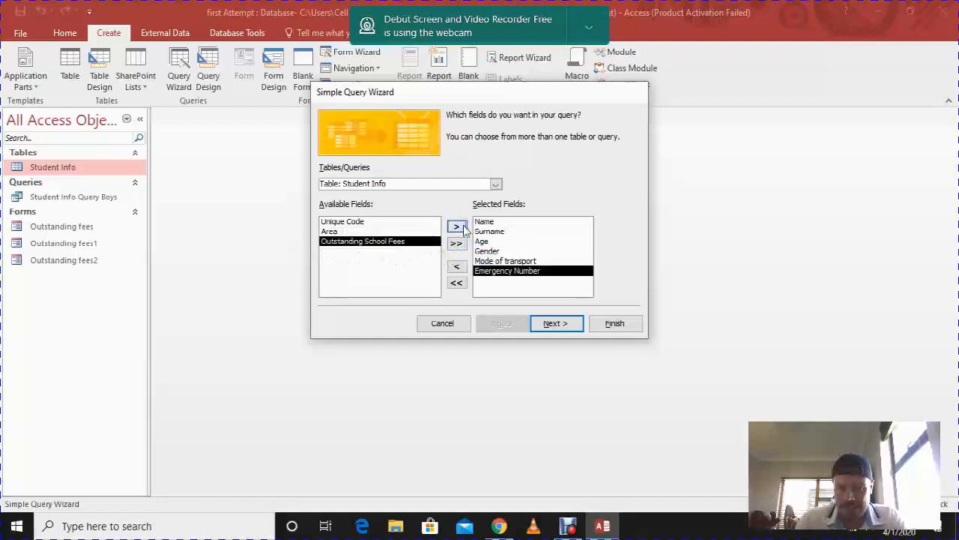
pyautogui.click(458, 226)
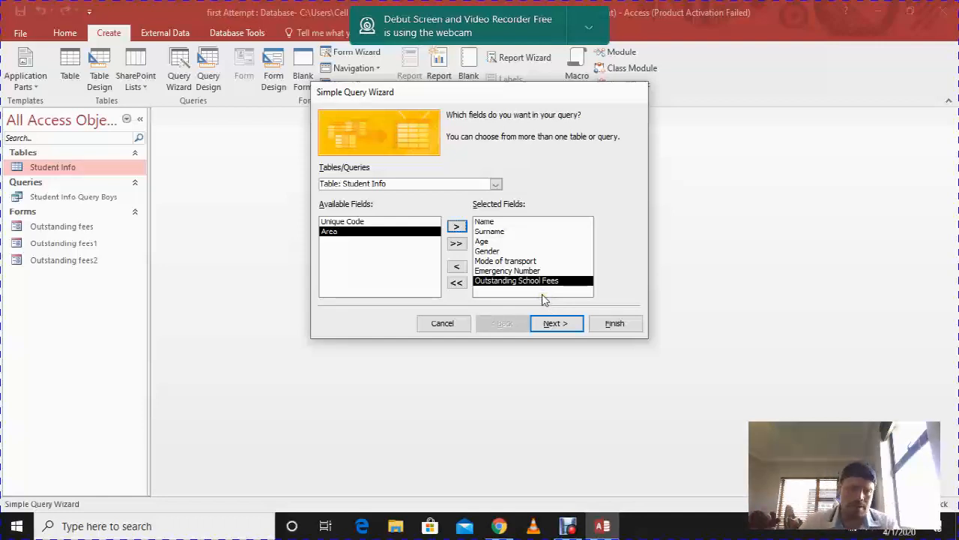
# Step: Keep it a detail query, title it "Student Info Query Girls" and finish the wizard to view the records
pyautogui.click(555, 324)
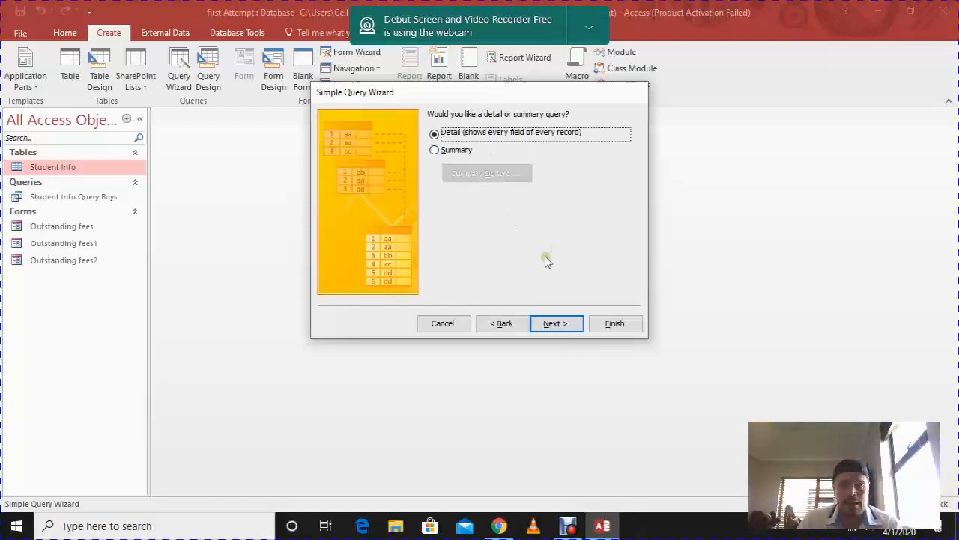
pyautogui.click(552, 327)
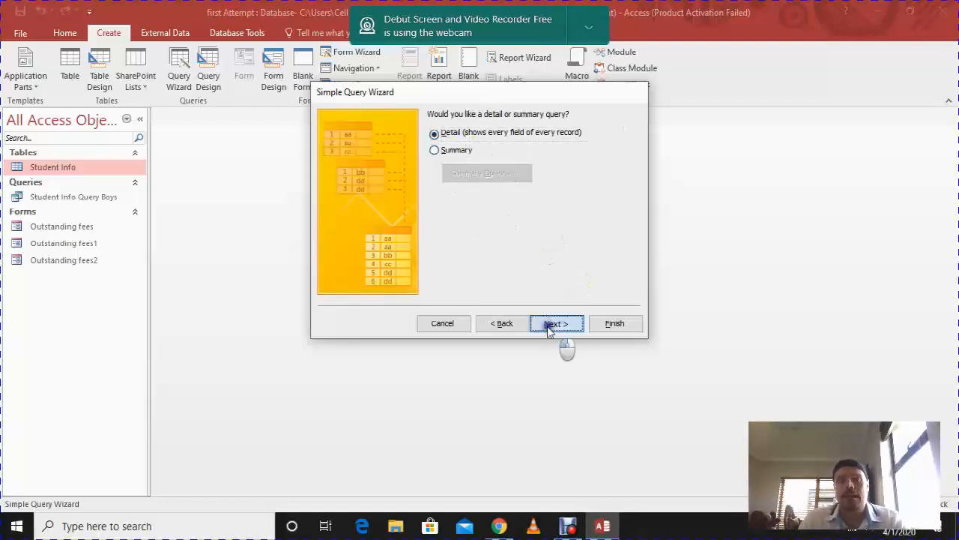
pyautogui.click(510, 129)
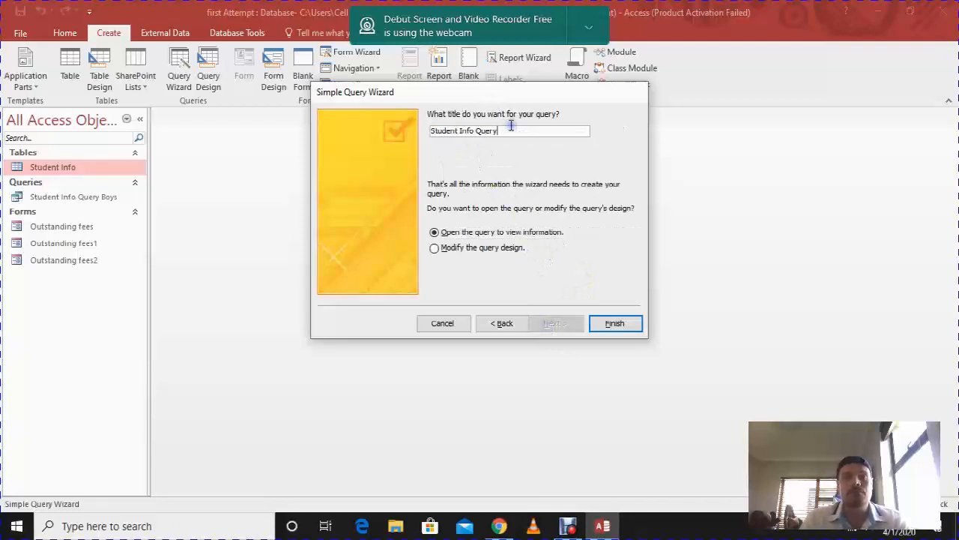
pyautogui.write('Gi')
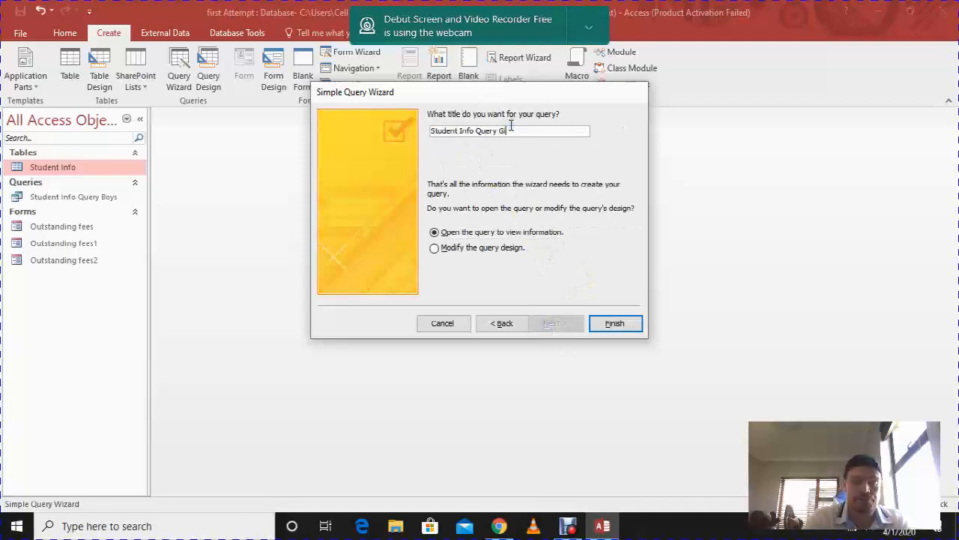
pyautogui.write('rls')
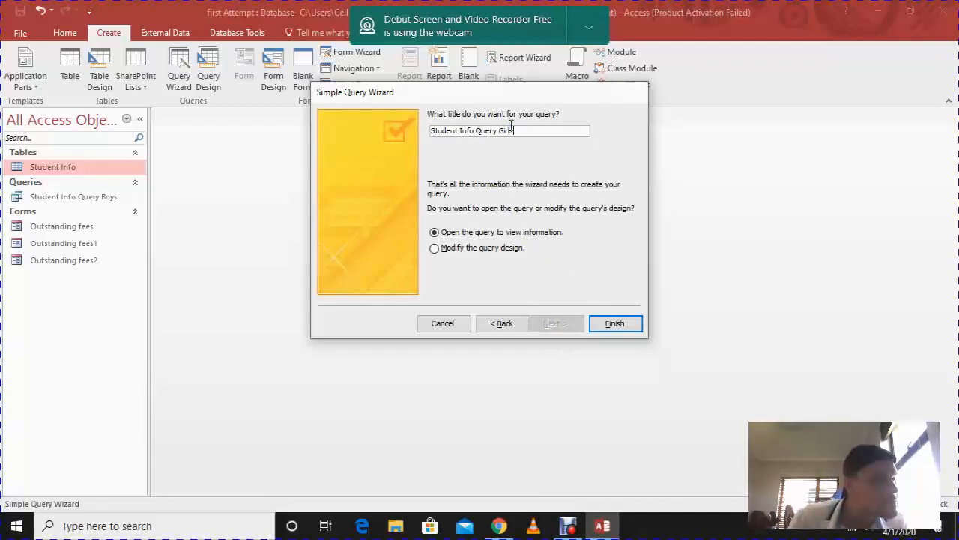
pyautogui.click(614, 325)
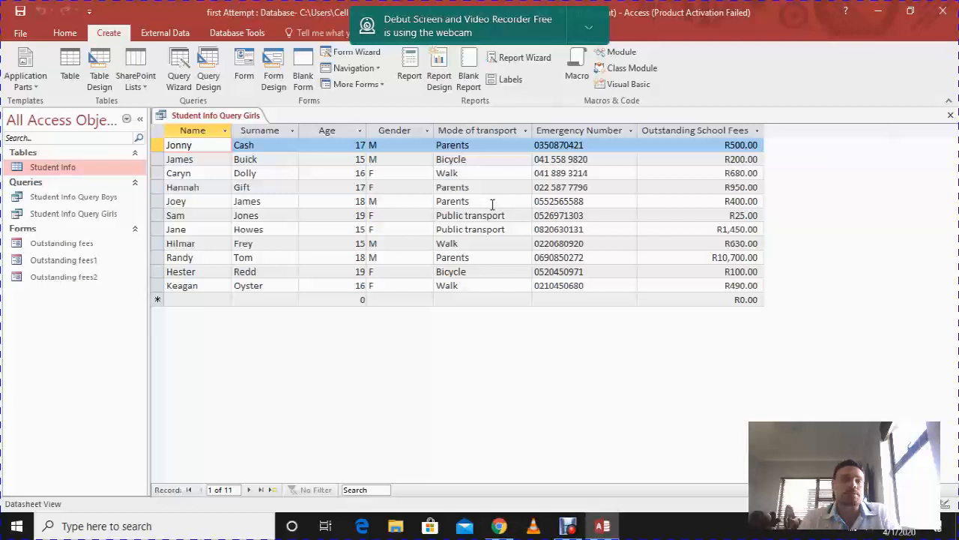
# Step: Open the girls query in Design View and sort the Age field in descending order
pyautogui.click(64, 33)
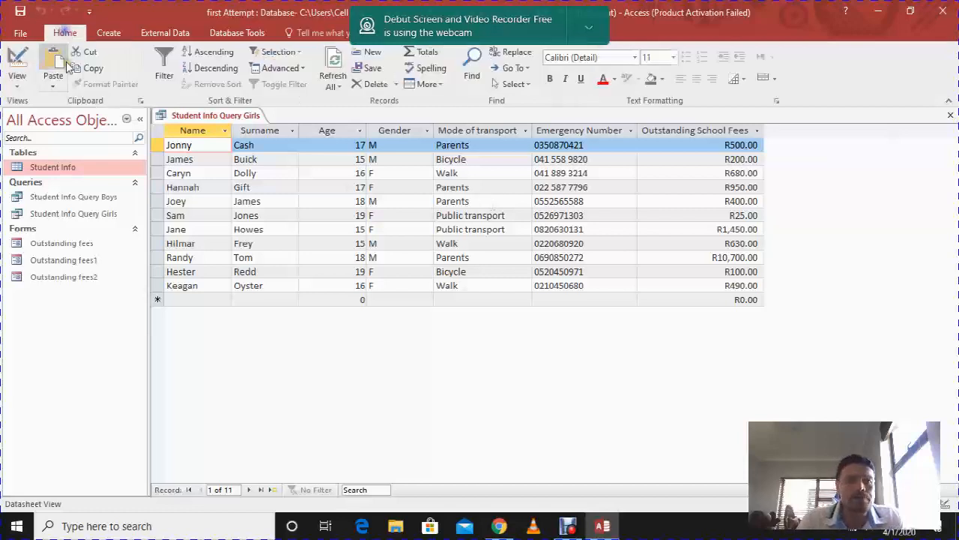
pyautogui.click(17, 81)
pyautogui.click(60, 167)
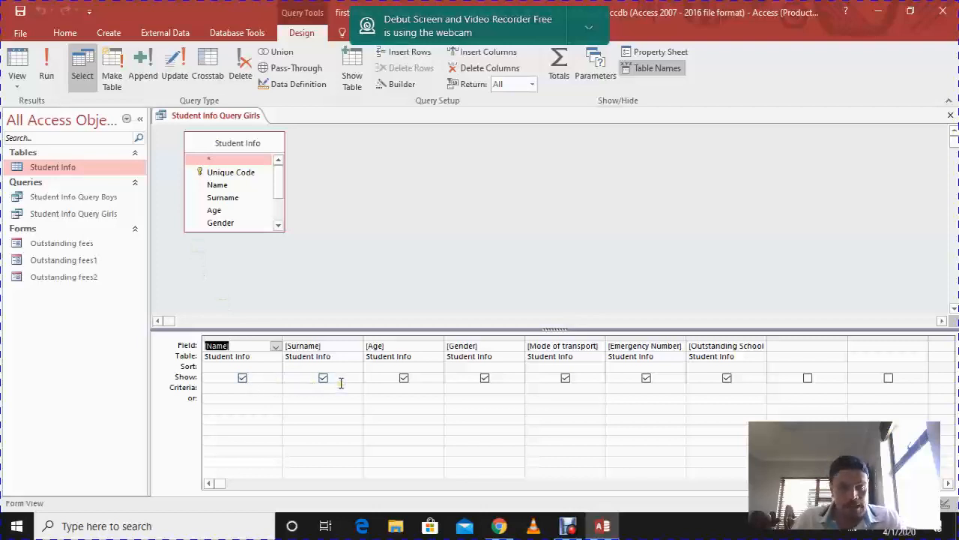
pyautogui.click(405, 367)
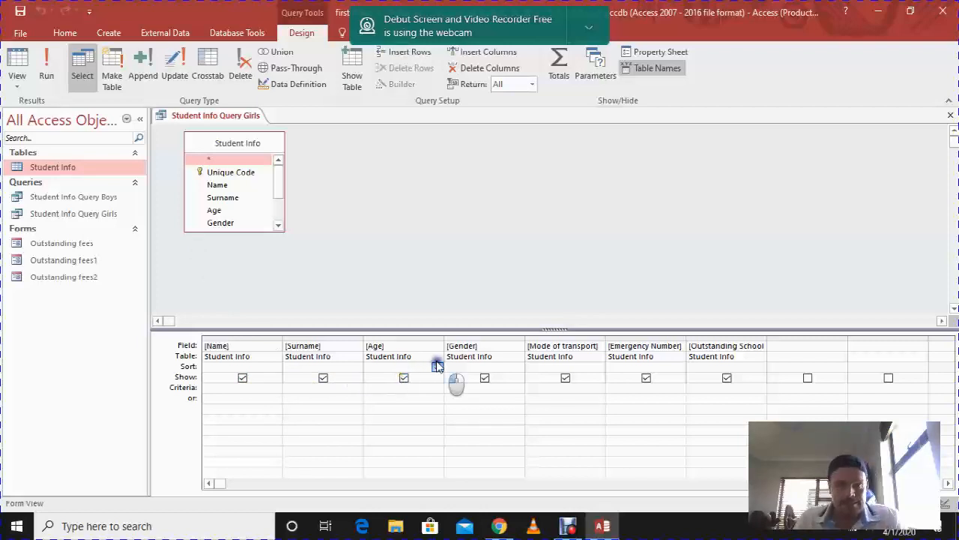
pyautogui.click(438, 367)
pyautogui.click(421, 387)
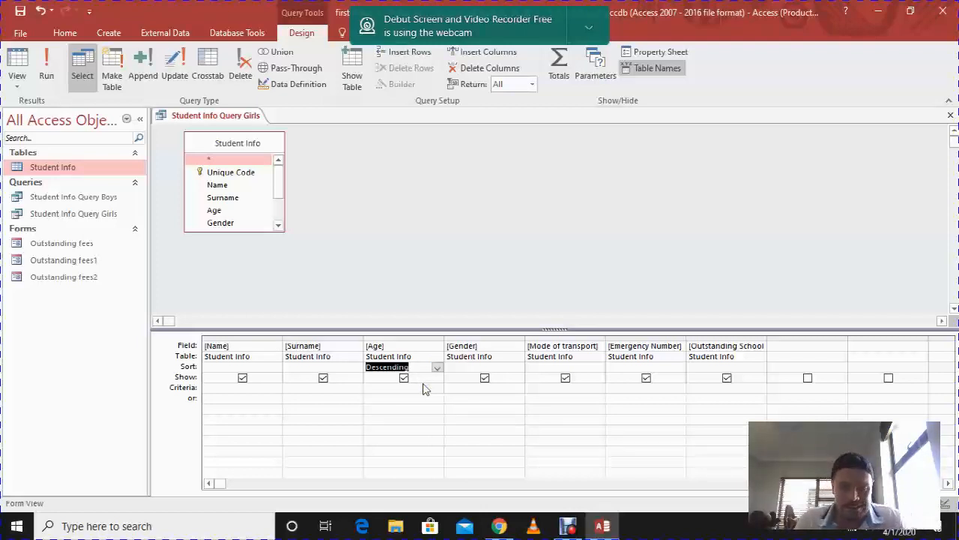
# Step: Set the criterion of the Gender field to F
pyautogui.click(411, 390)
pyautogui.click(464, 366)
pyautogui.click(450, 388)
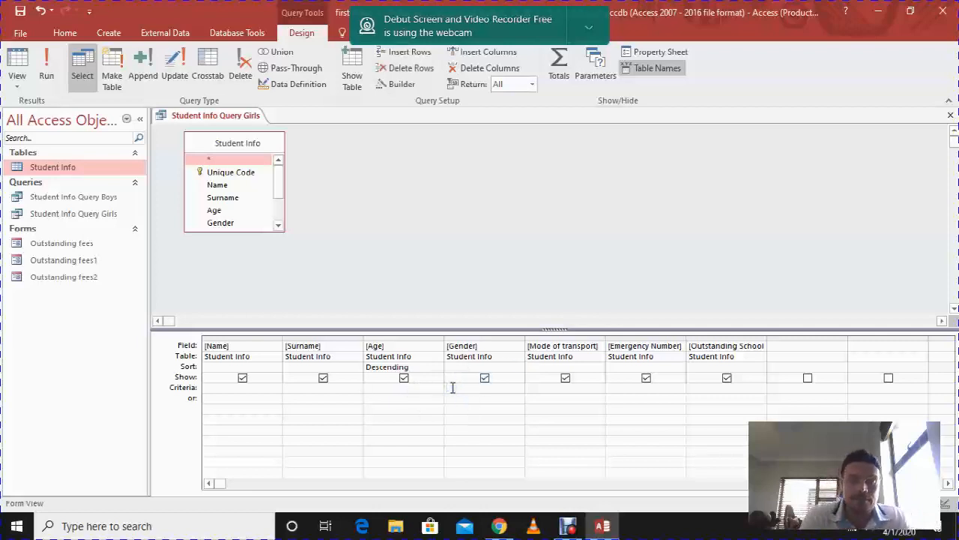
pyautogui.write('F')
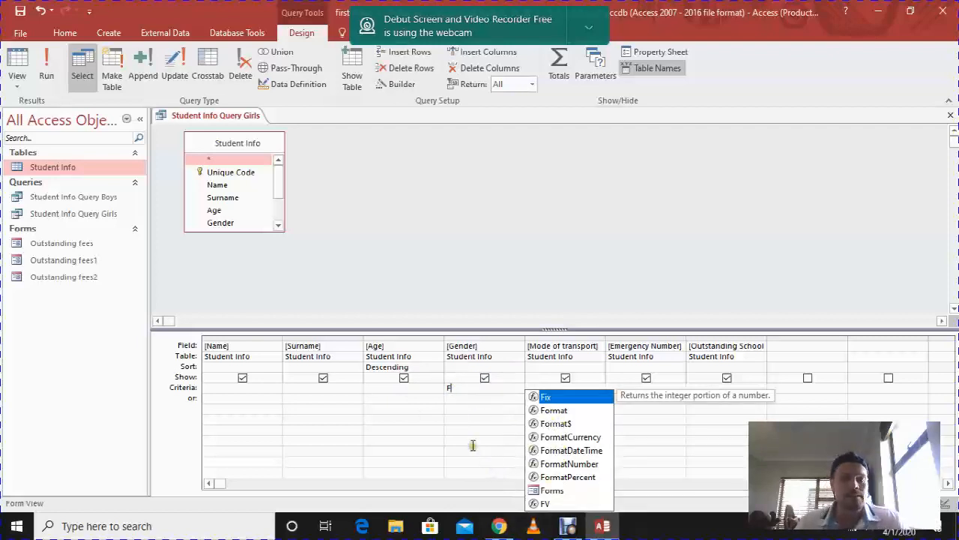
pyautogui.click(465, 407)
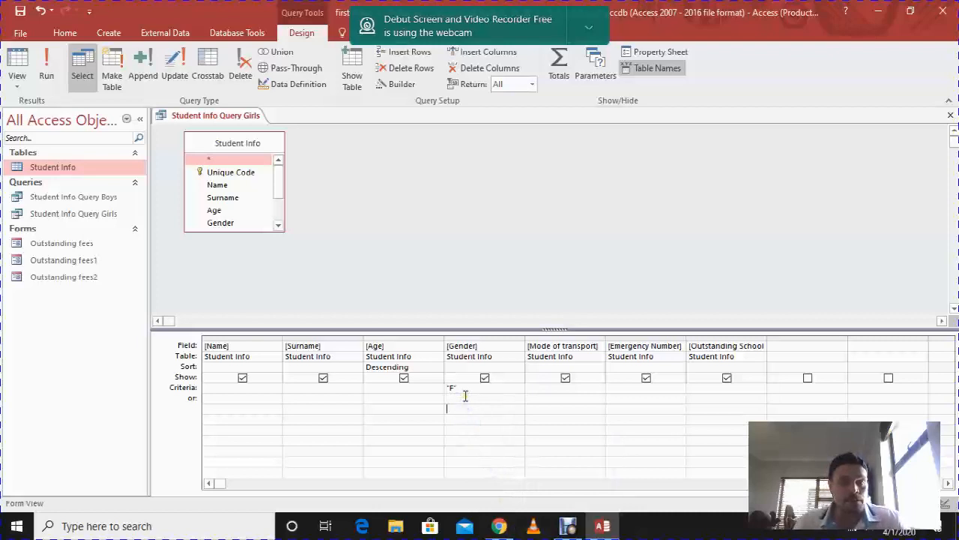
# Step: Sort Mode of transport in ascending order and set the Outstanding School Fees criterion to <=900
pyautogui.click(566, 366)
pyautogui.click(598, 368)
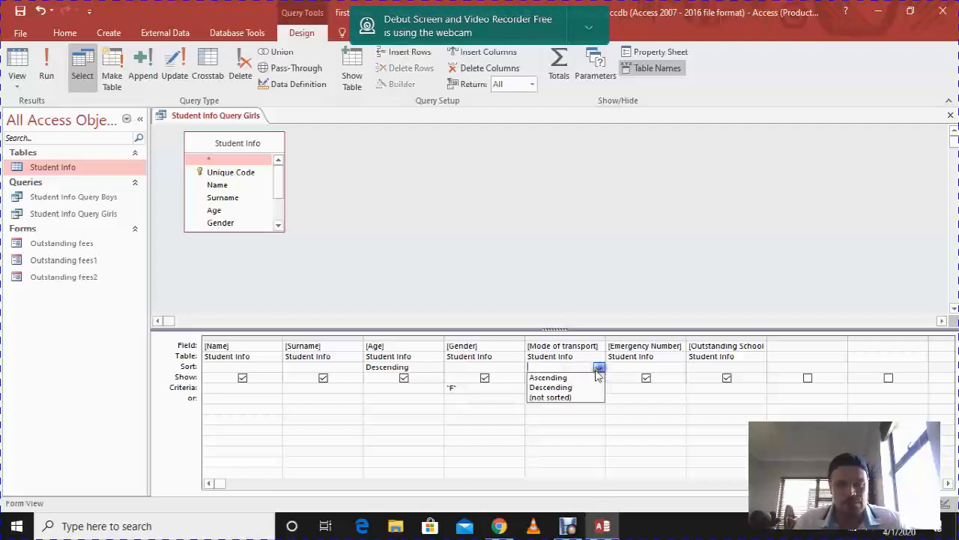
pyautogui.click(588, 377)
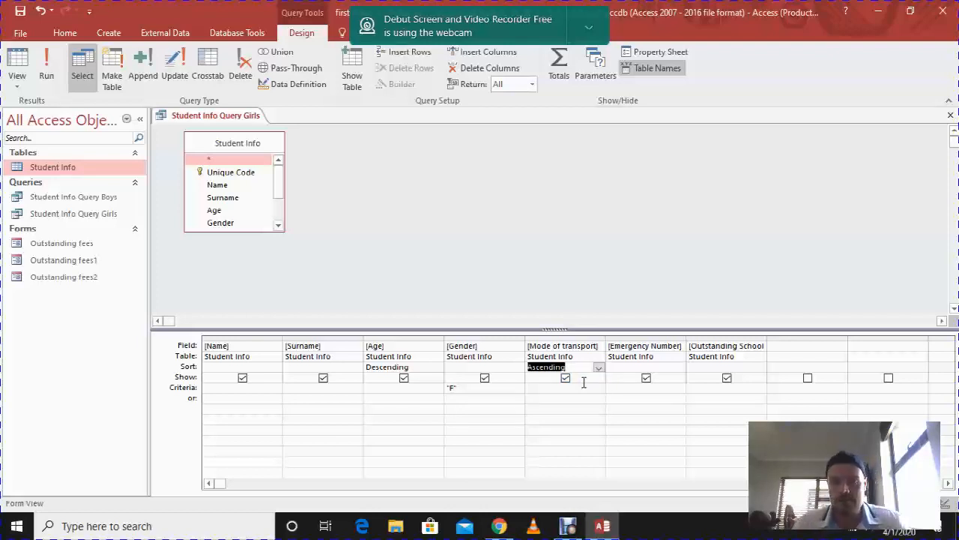
pyautogui.click(711, 389)
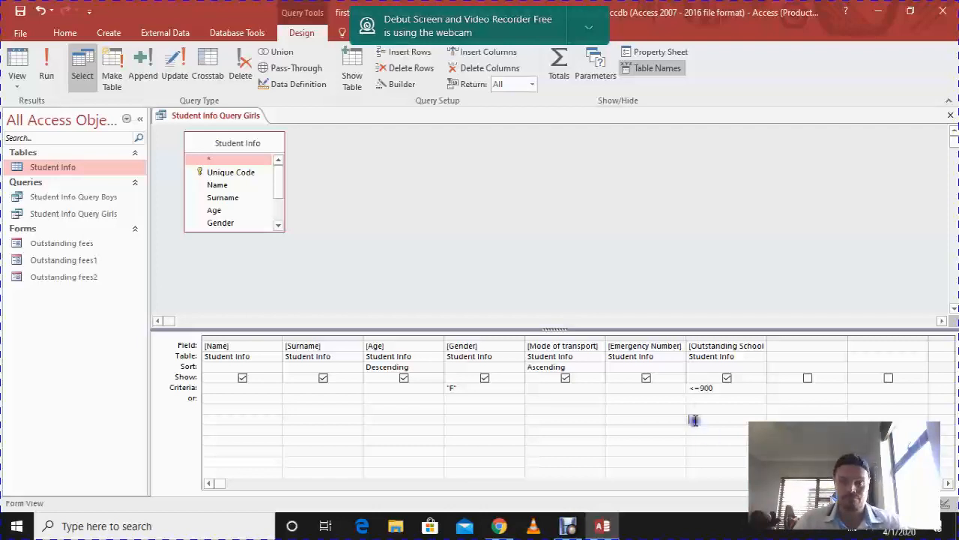
pyautogui.click(633, 399)
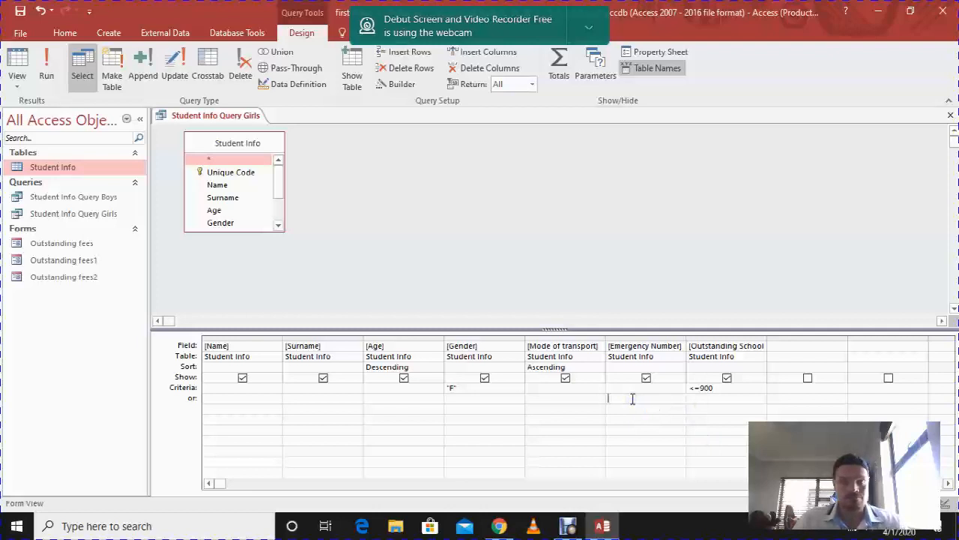
# Step: Sort the Name field in ascending order and run the query
pyautogui.click(257, 367)
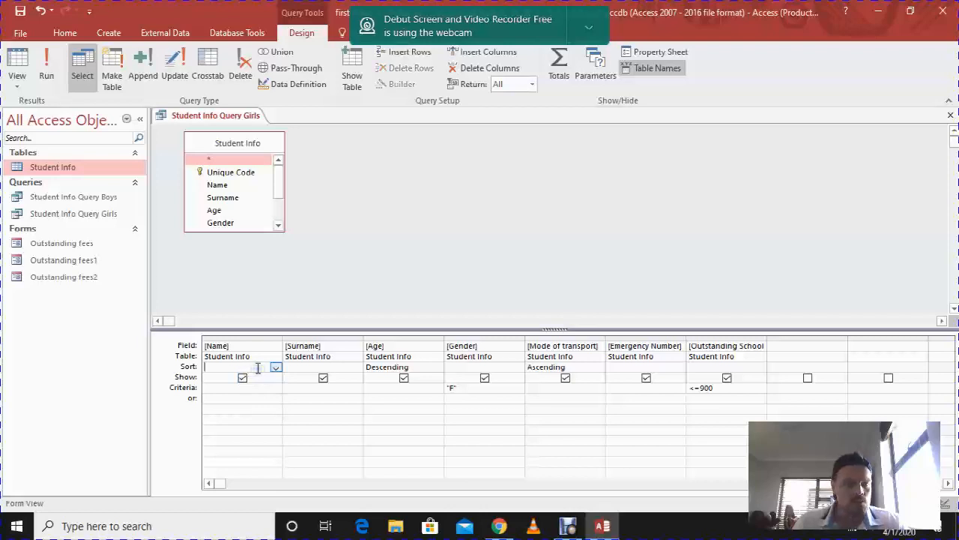
pyautogui.click(275, 368)
pyautogui.click(268, 378)
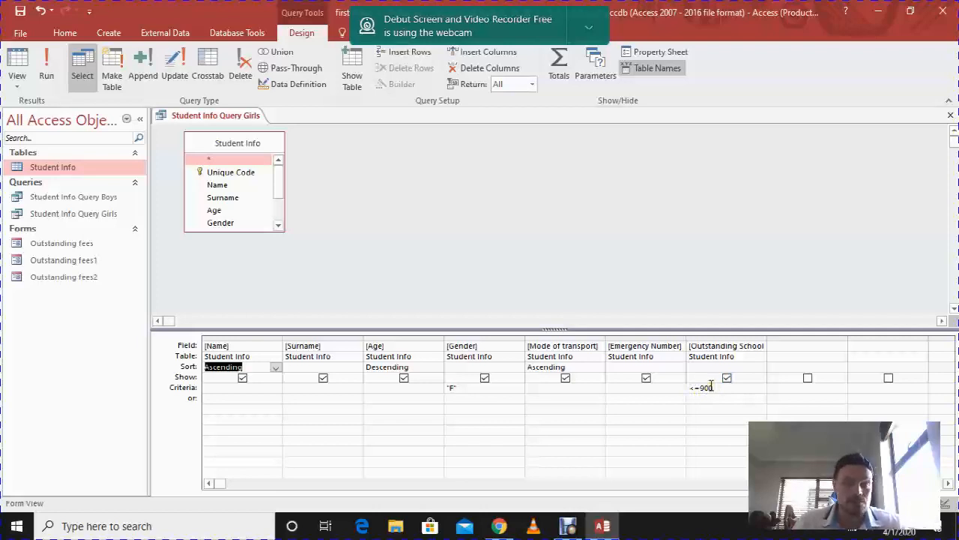
pyautogui.click(45, 69)
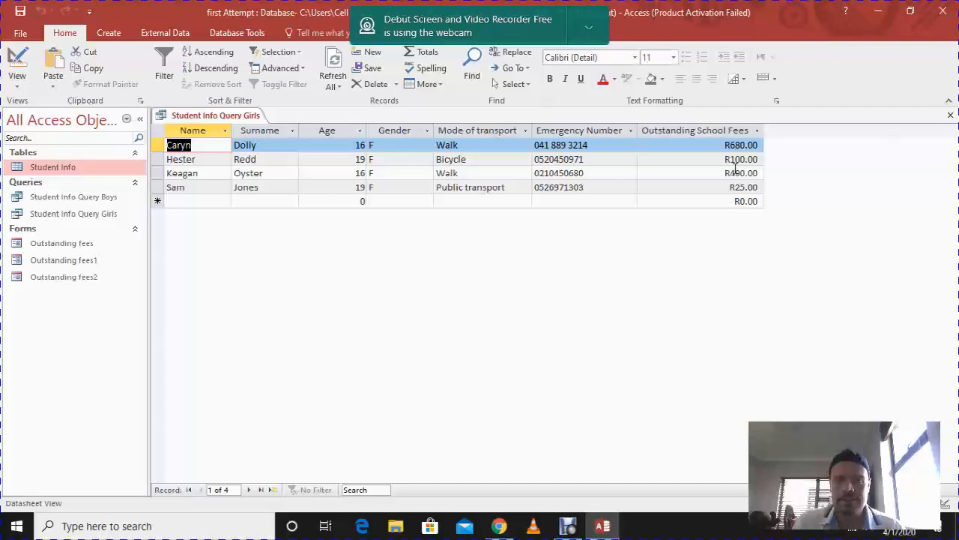
# Step: In Design View, change the Outstanding School Fees criterion to =<900 and try to run the query
pyautogui.click(16, 78)
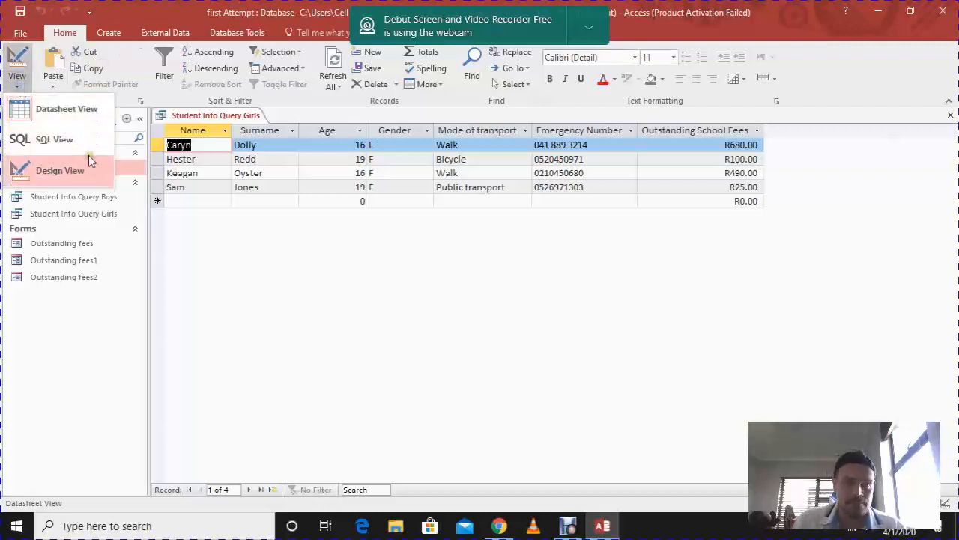
pyautogui.click(89, 157)
pyautogui.click(700, 388)
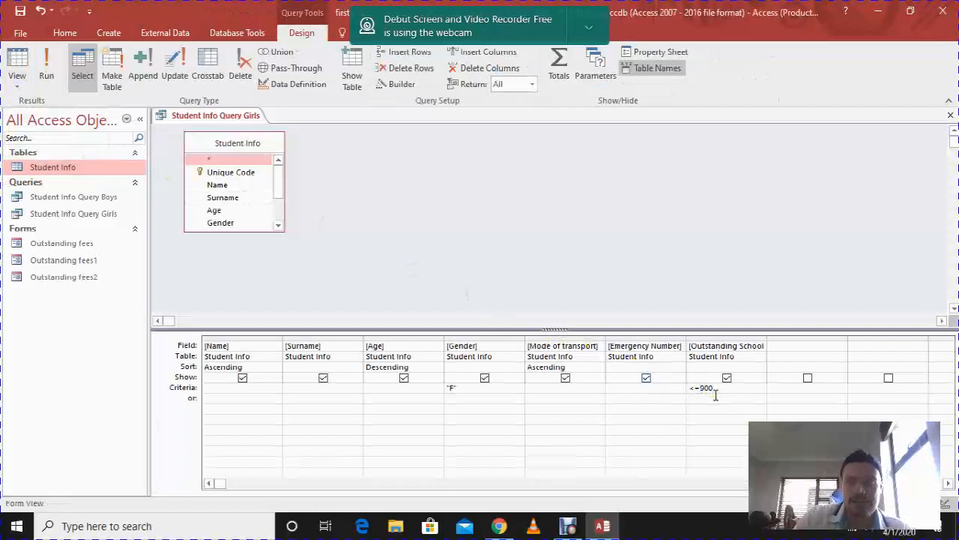
pyautogui.press('Left')
pyautogui.press('BackSpace')
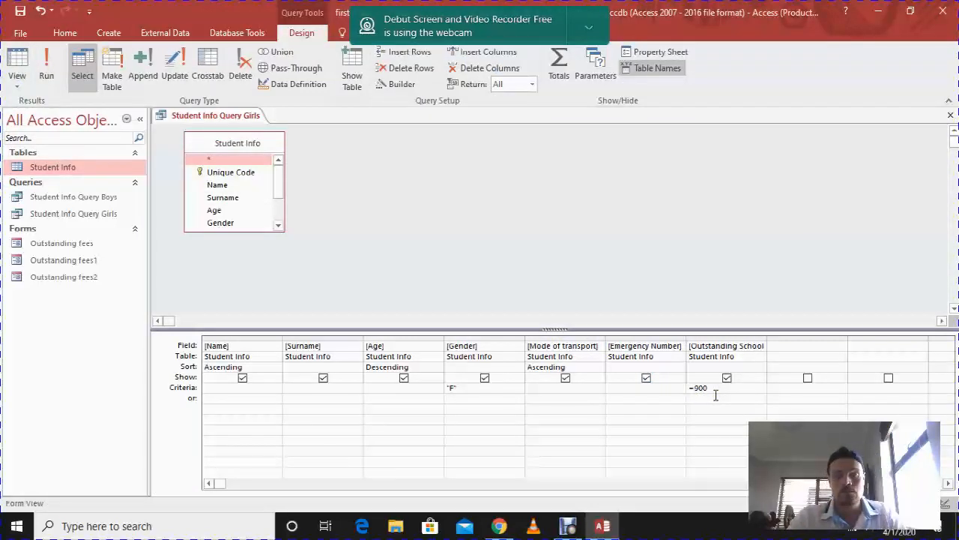
pyautogui.press('BackSpace')
pyautogui.write('<')
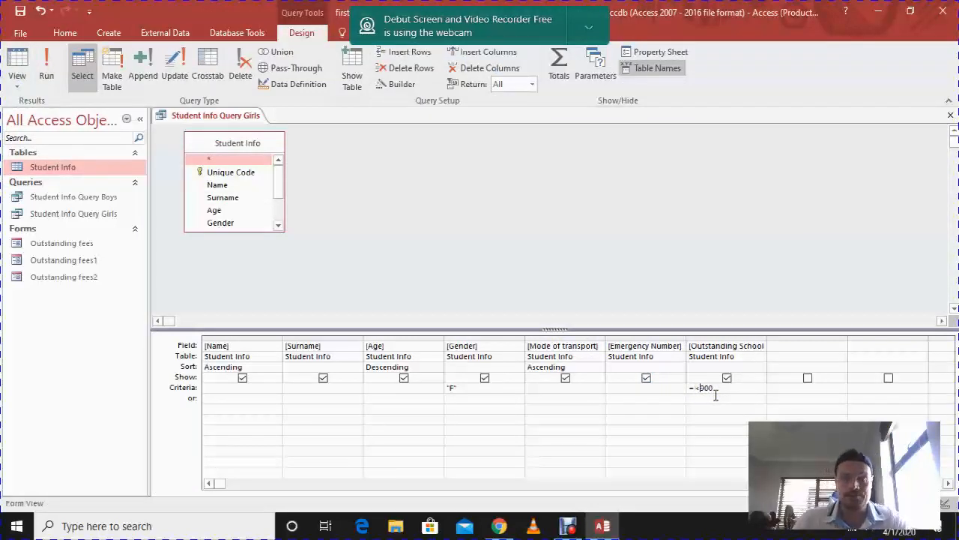
pyautogui.click(43, 70)
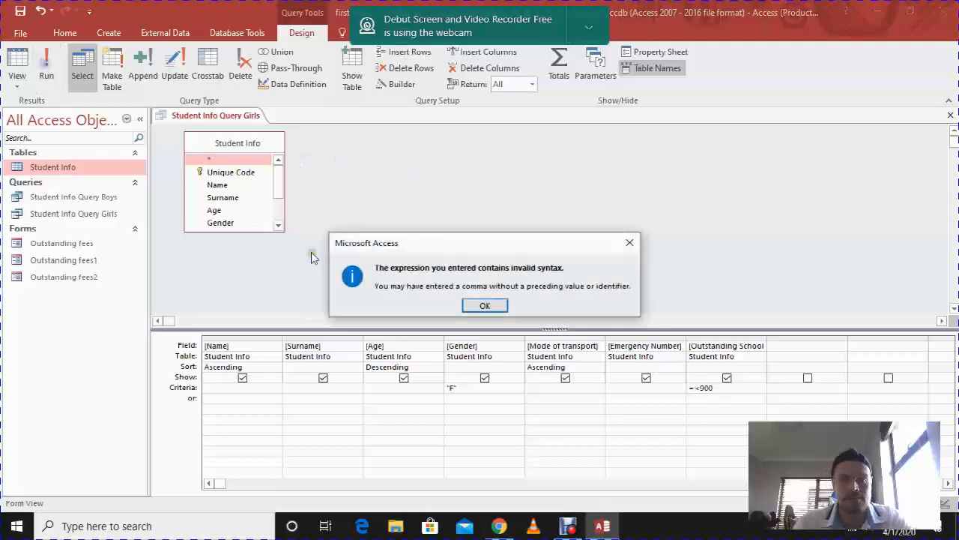
pyautogui.click(485, 305)
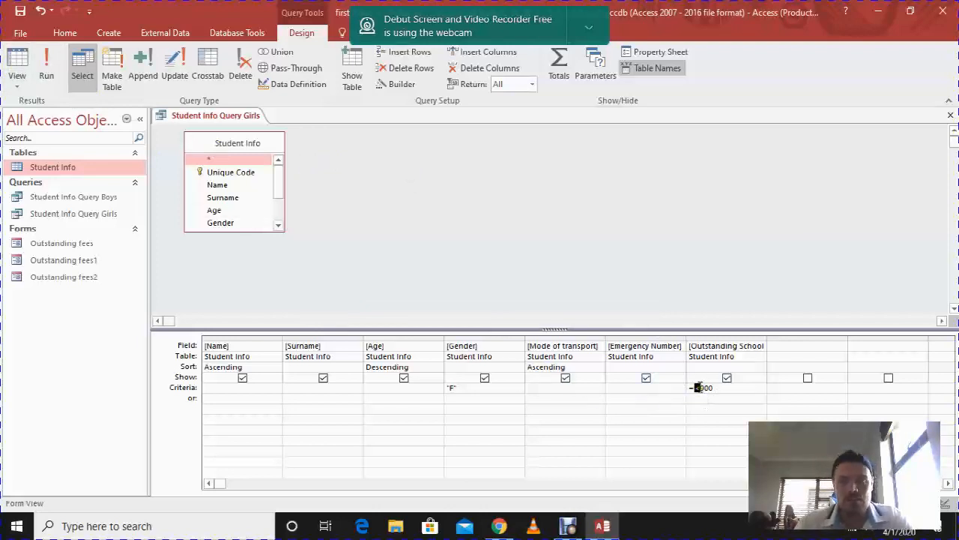
pyautogui.click(39, 78)
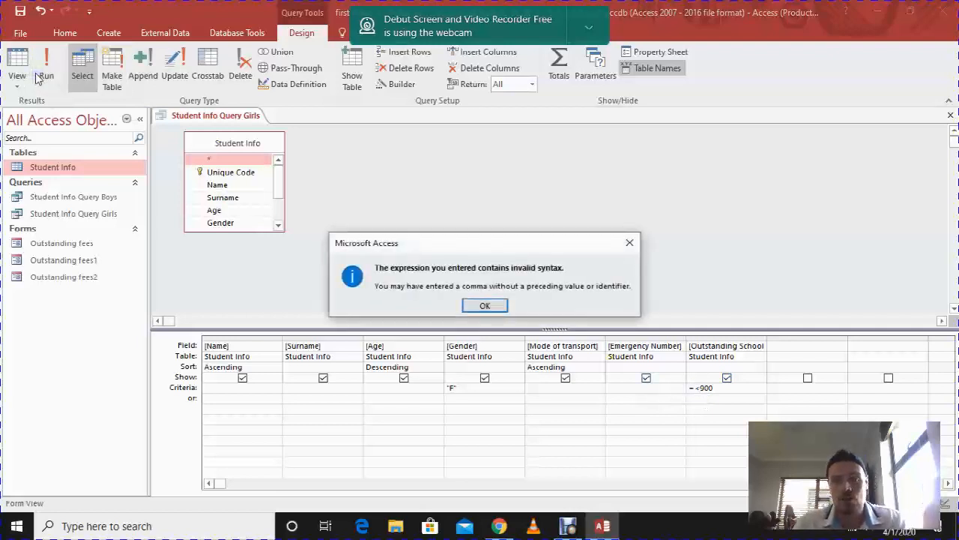
pyautogui.click(629, 246)
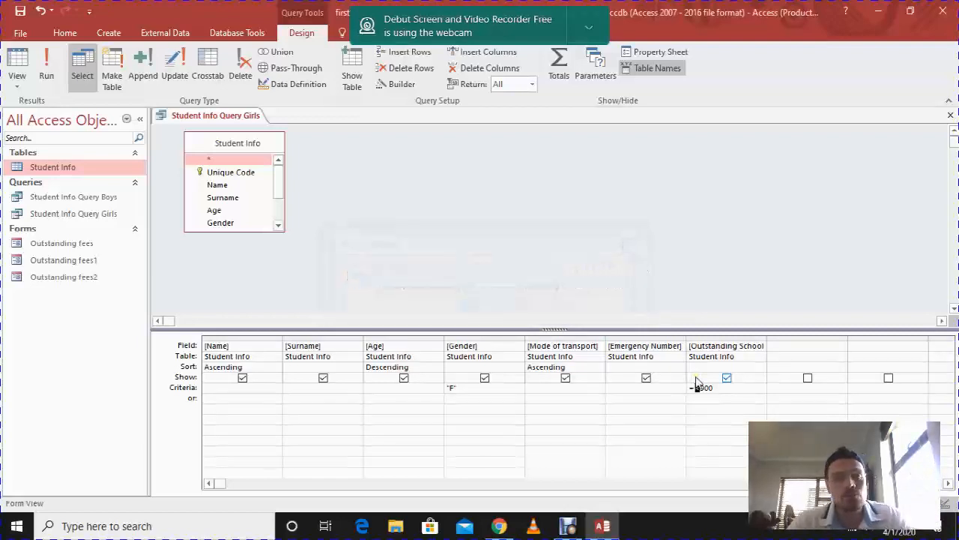
# Step: Correct the Outstanding School Fees criterion to <=900 and show the query in Datasheet View
pyautogui.press('BackSpace')
pyautogui.press('BackSpace')
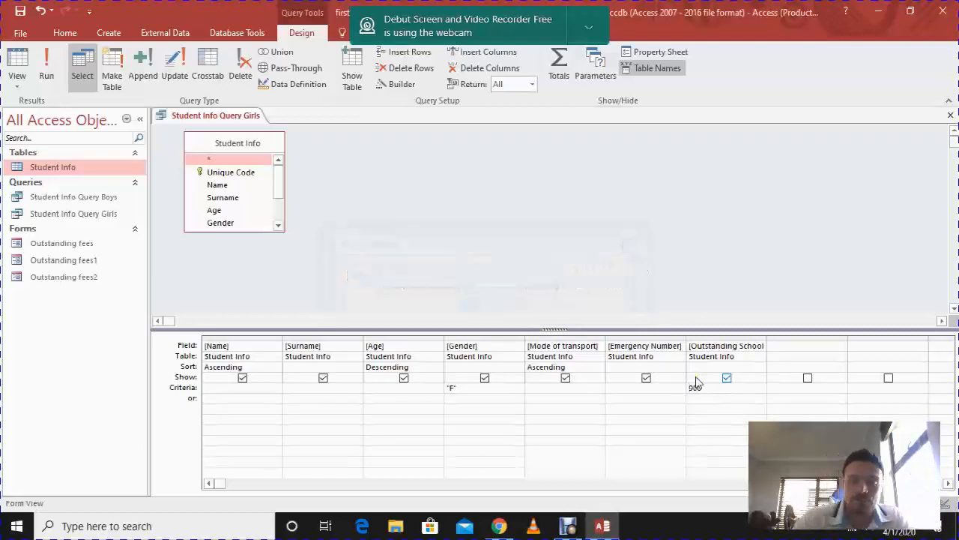
pyautogui.write('<=')
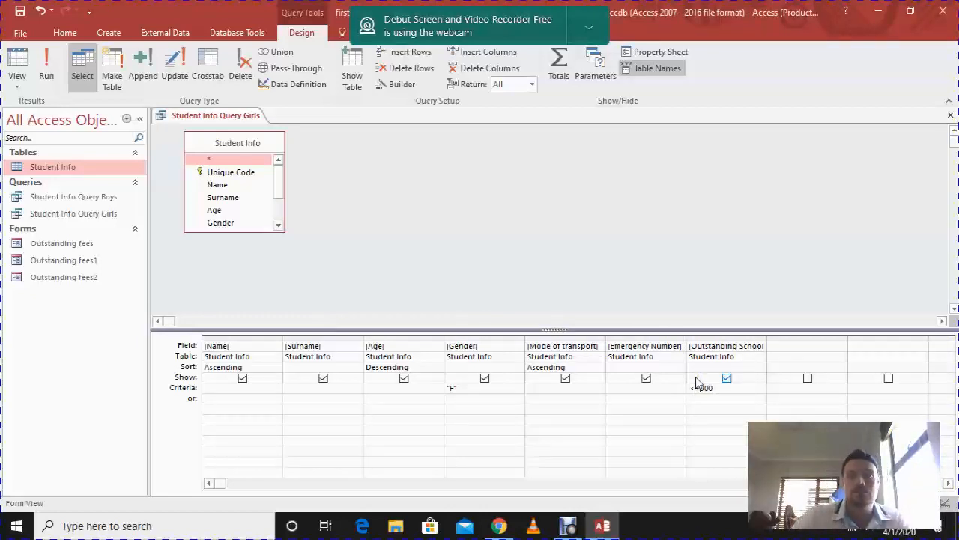
pyautogui.click(20, 80)
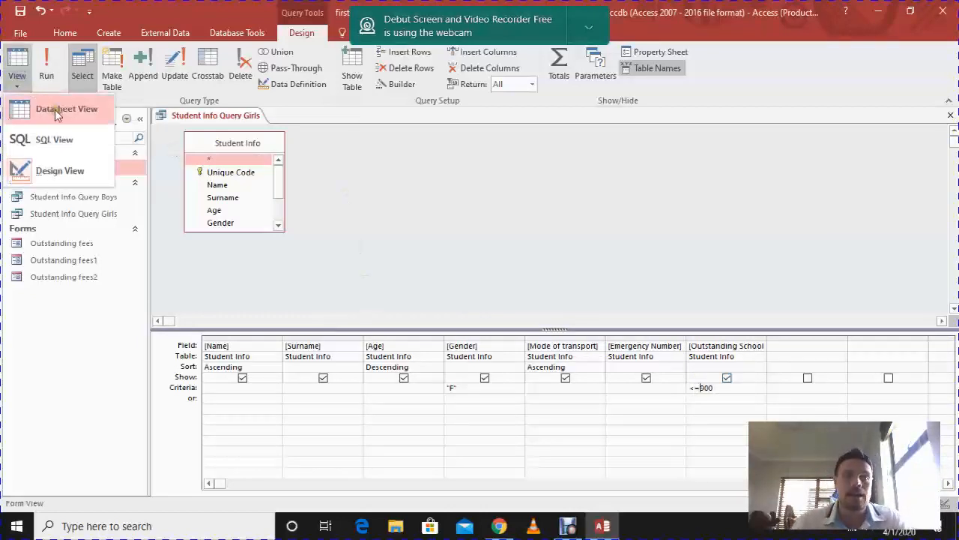
pyautogui.click(55, 110)
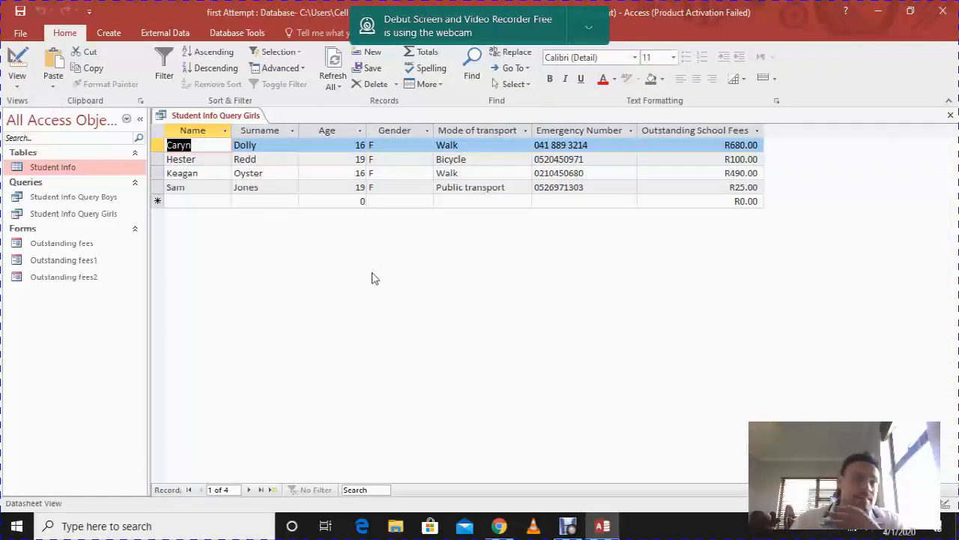
# Step: Return to Design View, set the Outstanding School Fees criterion to >=900, and show the results in Datasheet View
pyautogui.click(18, 86)
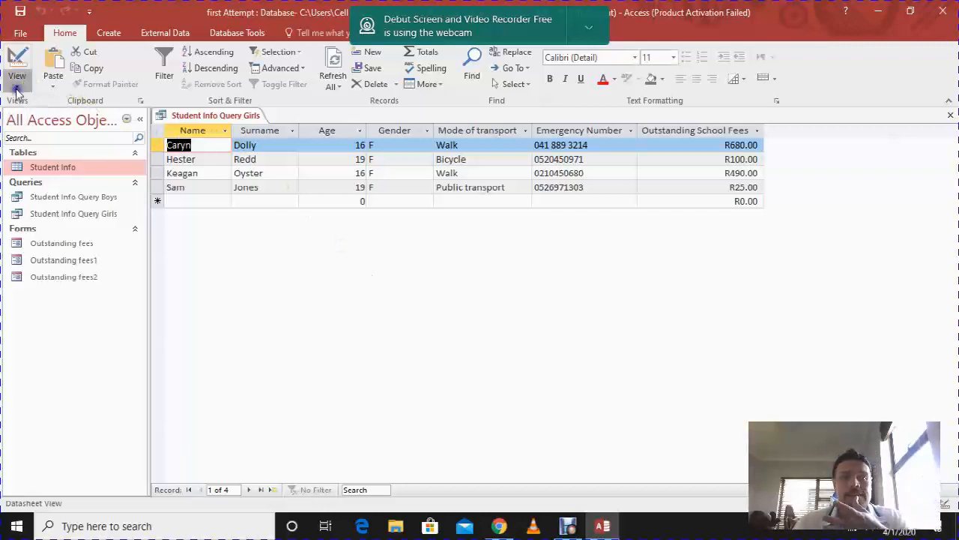
pyautogui.click(39, 166)
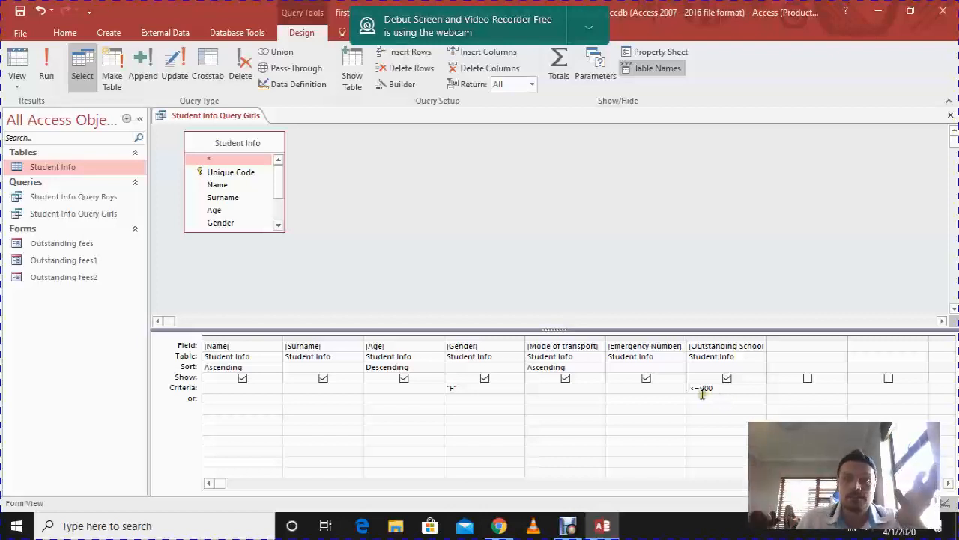
pyautogui.moveTo(694, 389); pyautogui.dragTo(698, 390)
pyautogui.press('BackSpace')
pyautogui.write('>')
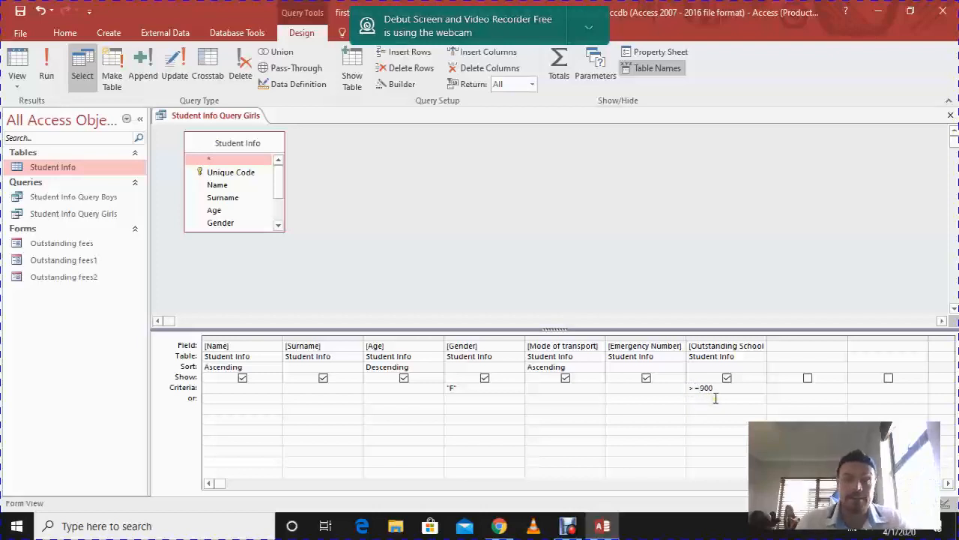
pyautogui.click(16, 82)
pyautogui.click(66, 109)
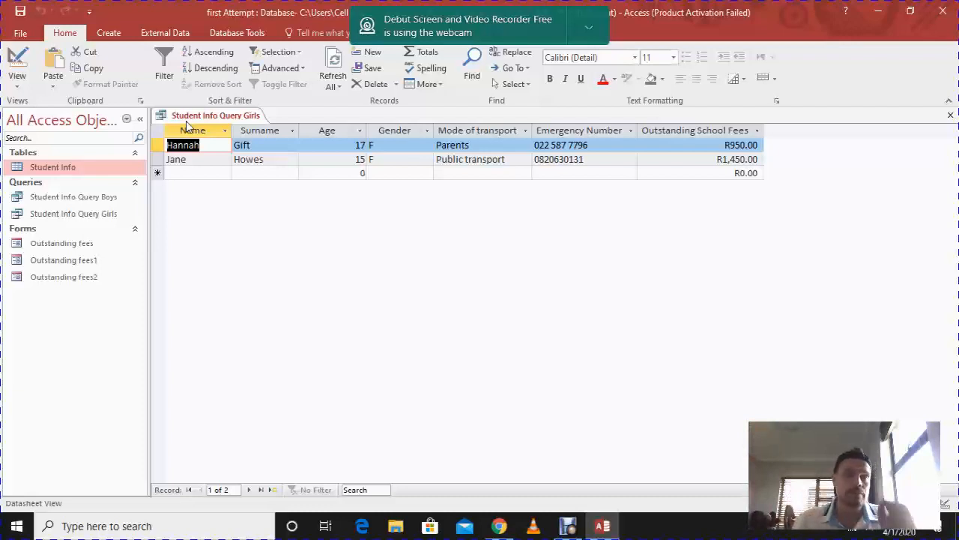
# Step: Set the Outstanding School Fees criterion back to <=900 in Design View and display the query's datasheet
pyautogui.click(17, 79)
pyautogui.click(30, 165)
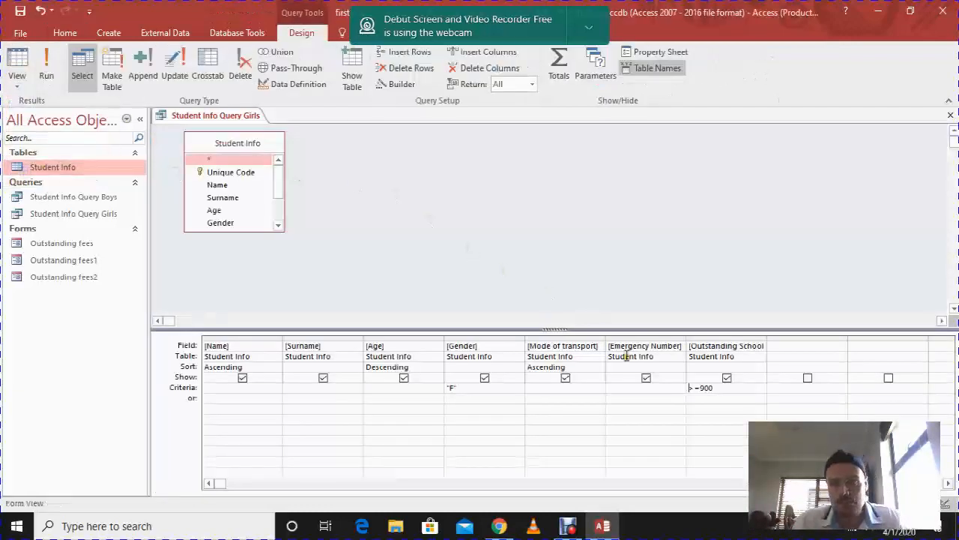
pyautogui.click(700, 389)
pyautogui.press('BackSpace')
pyautogui.press('BackSpace')
pyautogui.press('BackSpace')
pyautogui.press('BackSpace')
pyautogui.write('<')
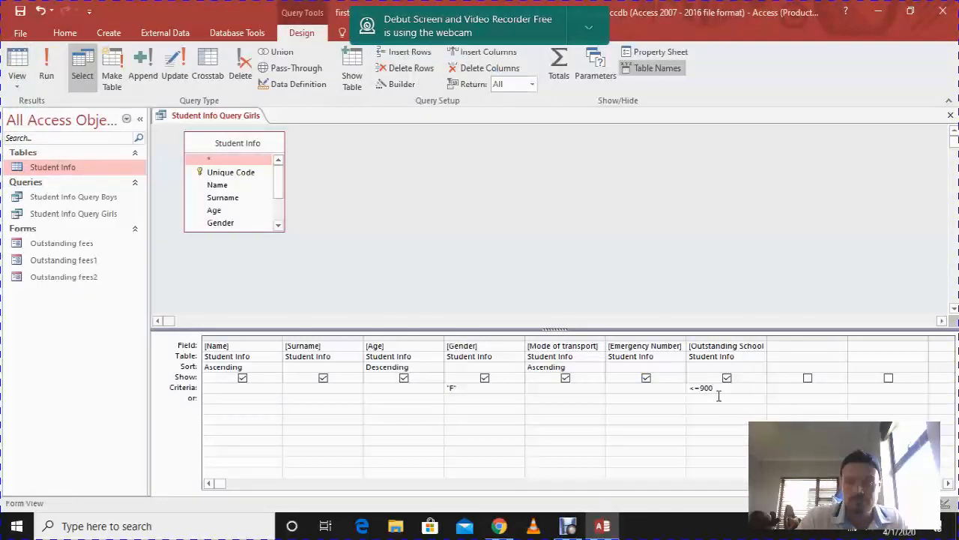
pyautogui.click(18, 87)
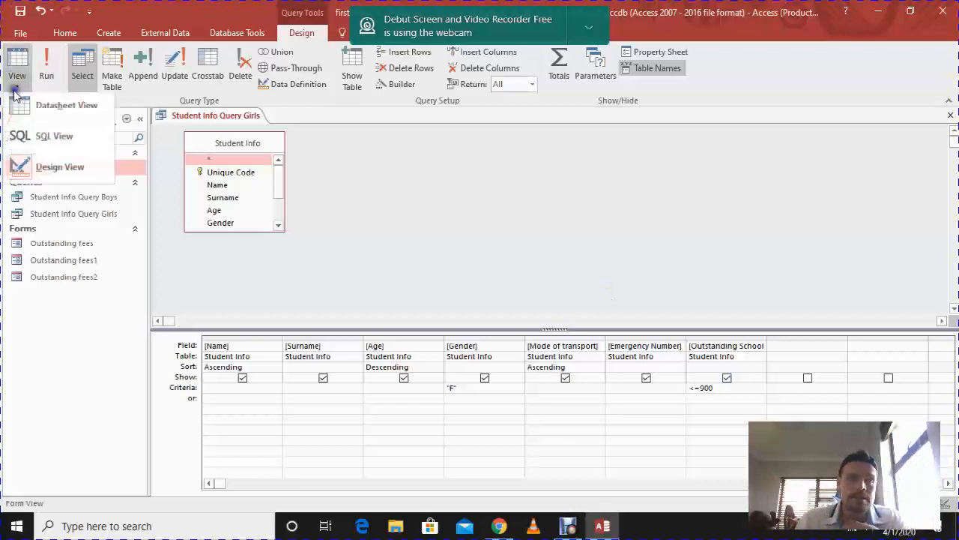
pyautogui.click(53, 102)
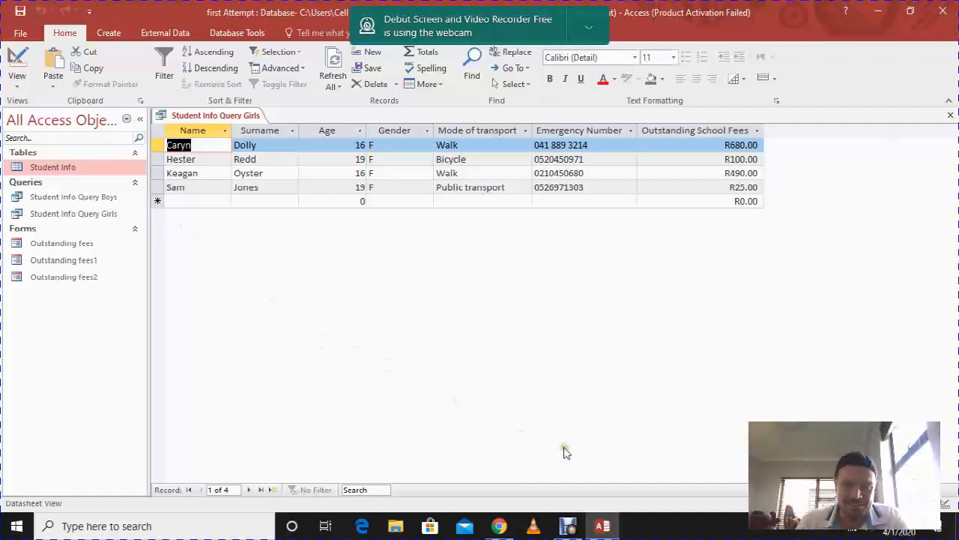
pyautogui.moveTo(571, 528)
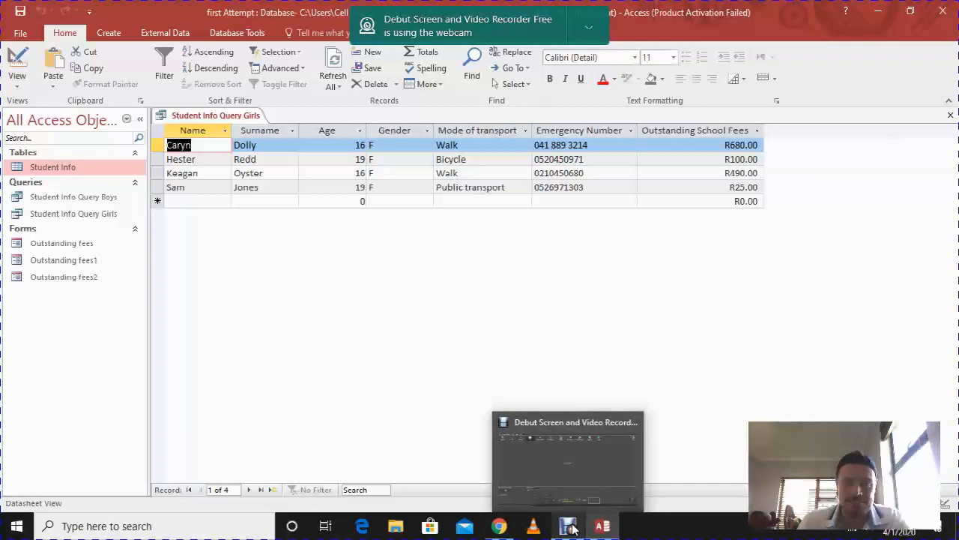
pyautogui.click(570, 526)
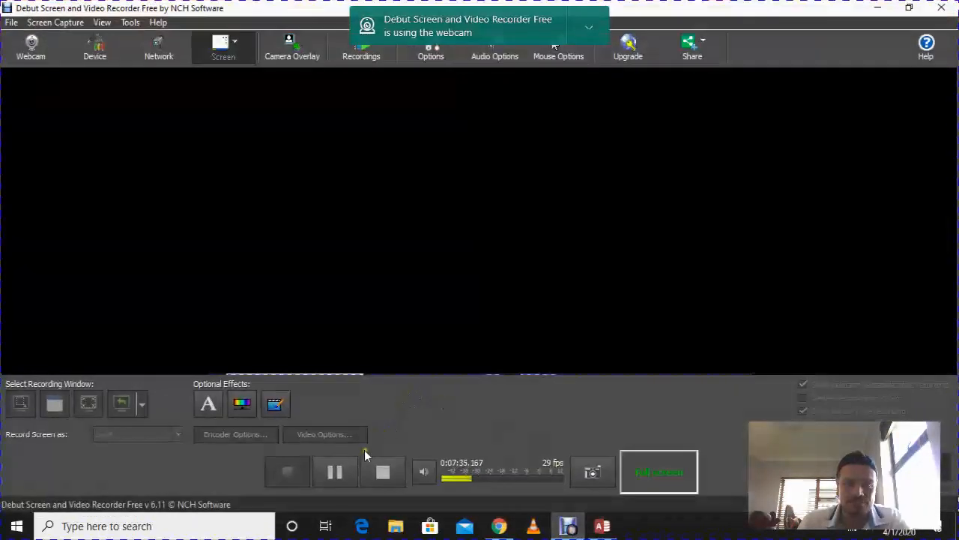